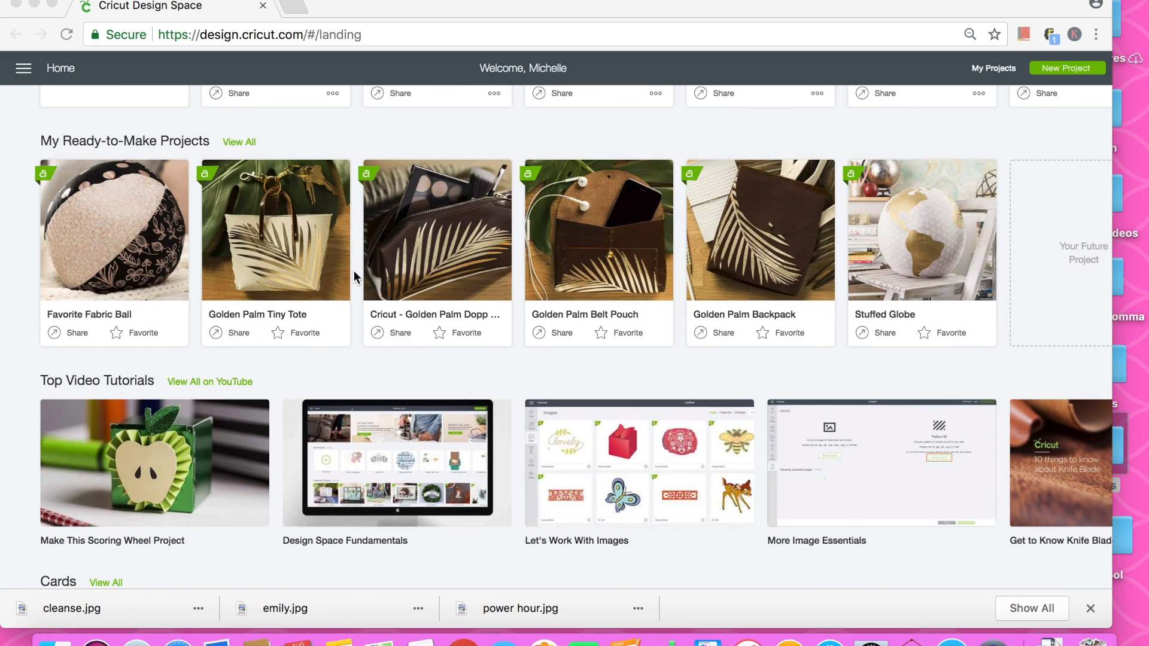
- Look over the ready-to-make projects on the home page and start a new blank project
scroll(450, 379, "down", 12)
scroll(450, 379, "down", 10)
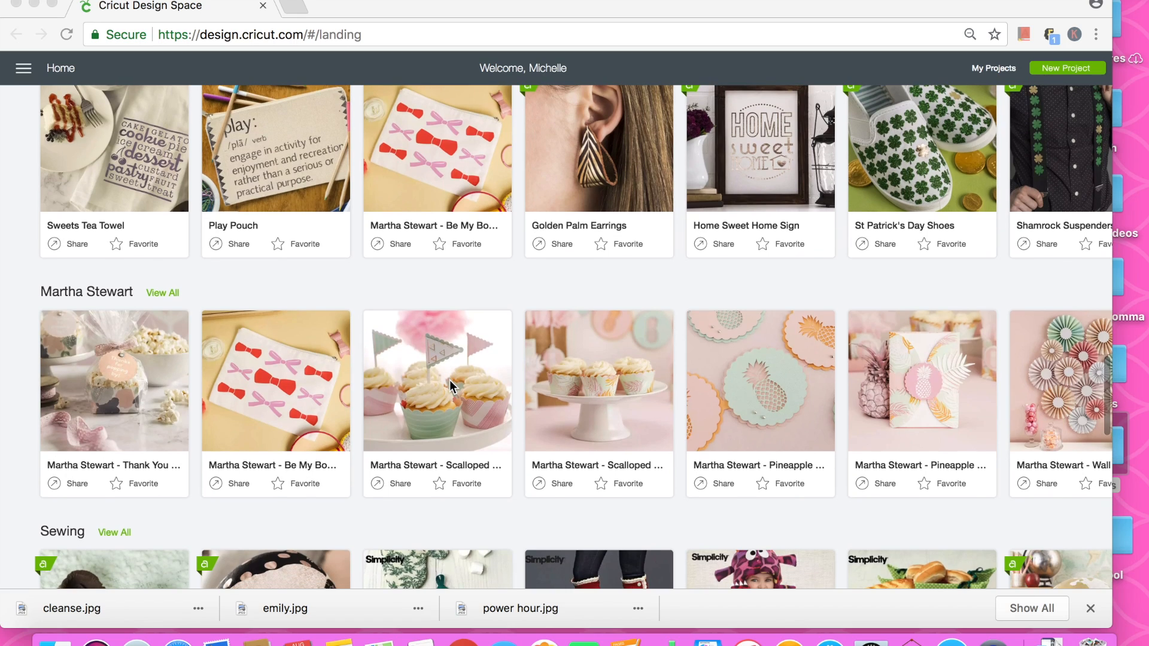
scroll(449, 383, "up", 20)
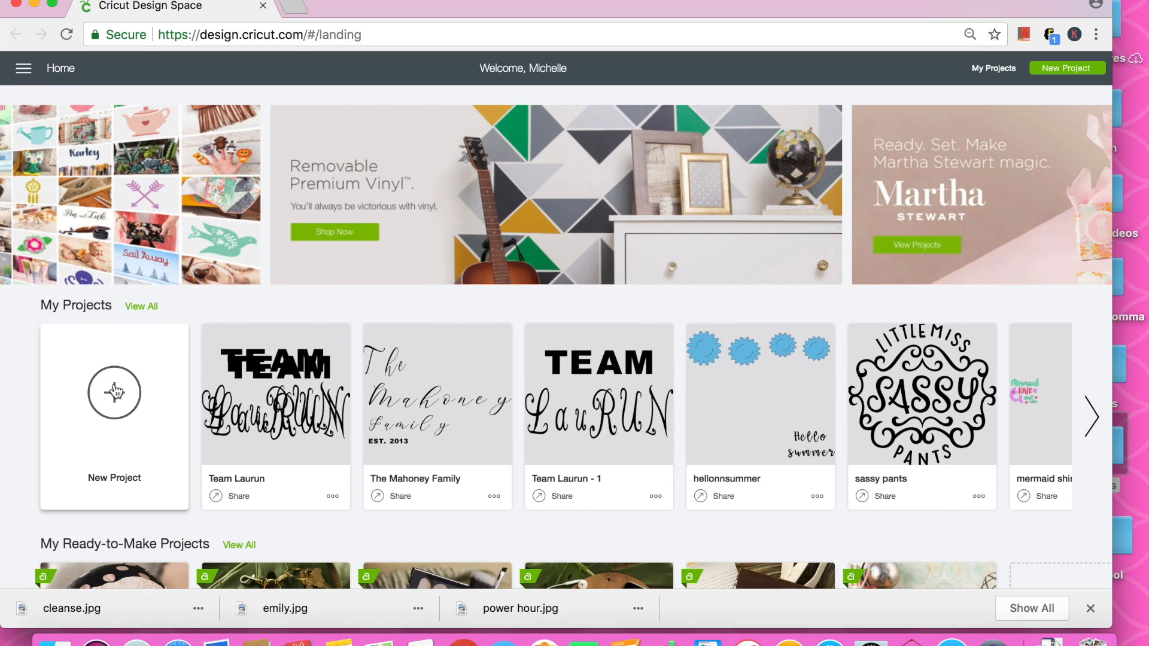
left_click(115, 393)
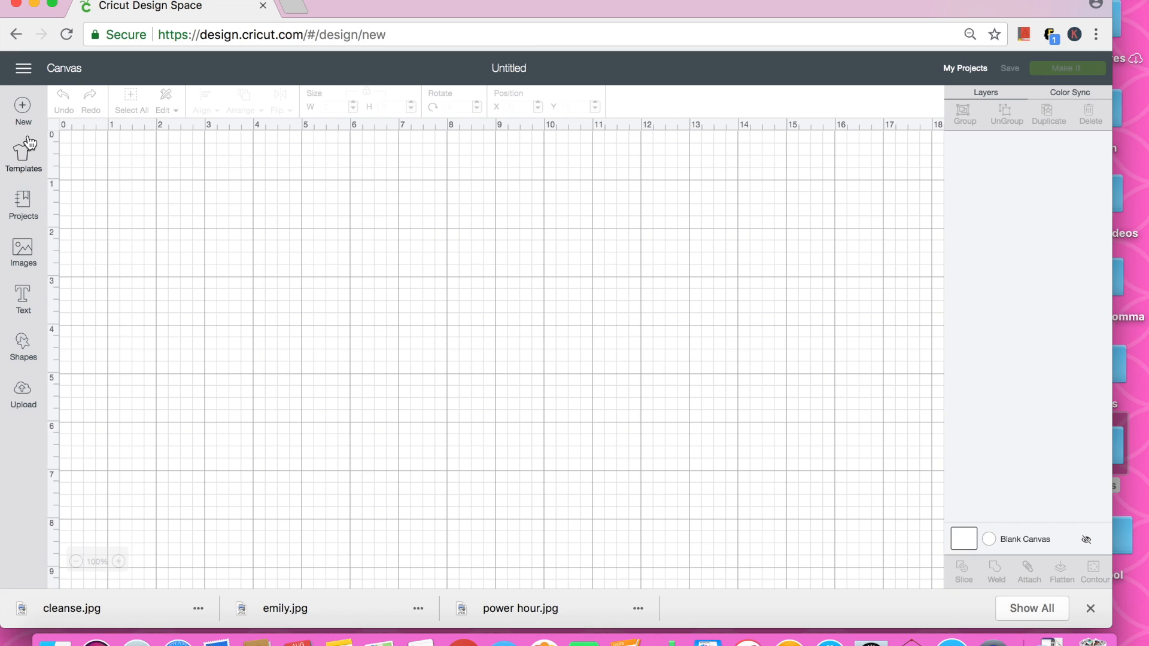
- Browse the featured designs in the image library
left_click(24, 254)
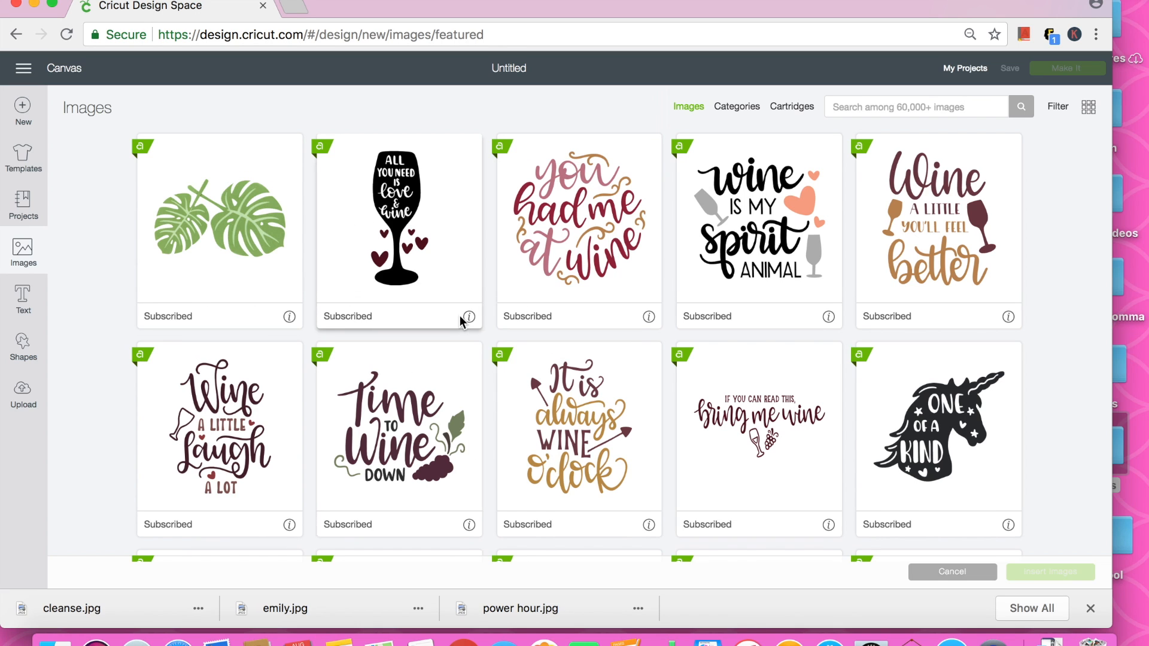
scroll(461, 317, "down", 6)
scroll(460, 318, "up", 4)
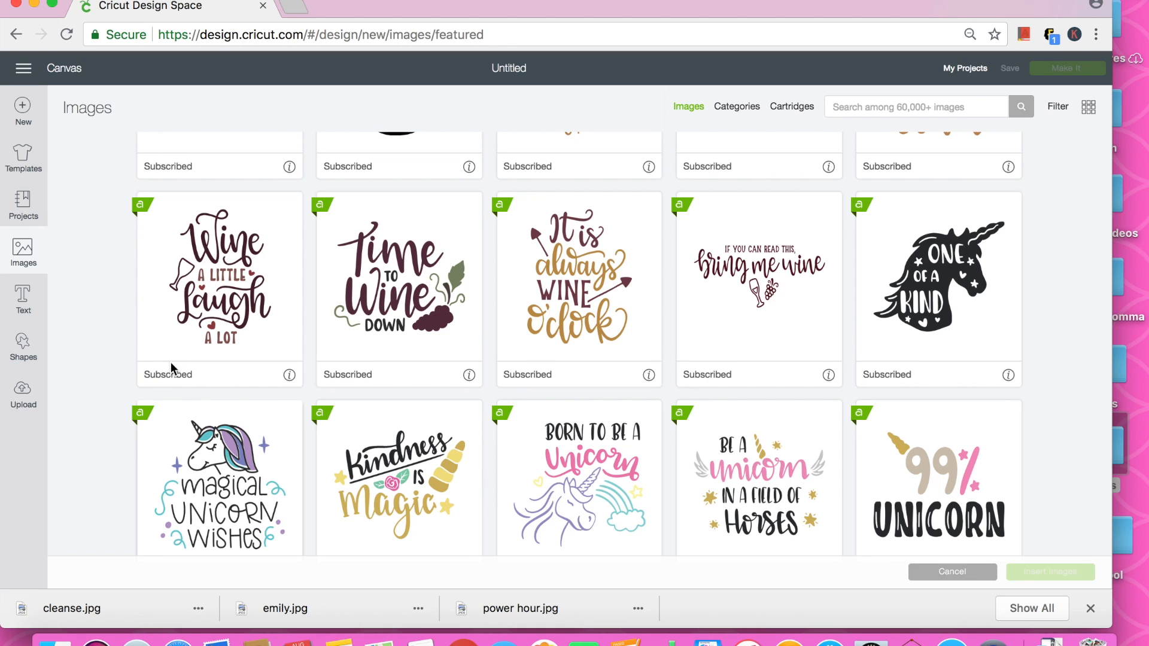
- Open the Upload page and look over the recently uploaded images
left_click(24, 389)
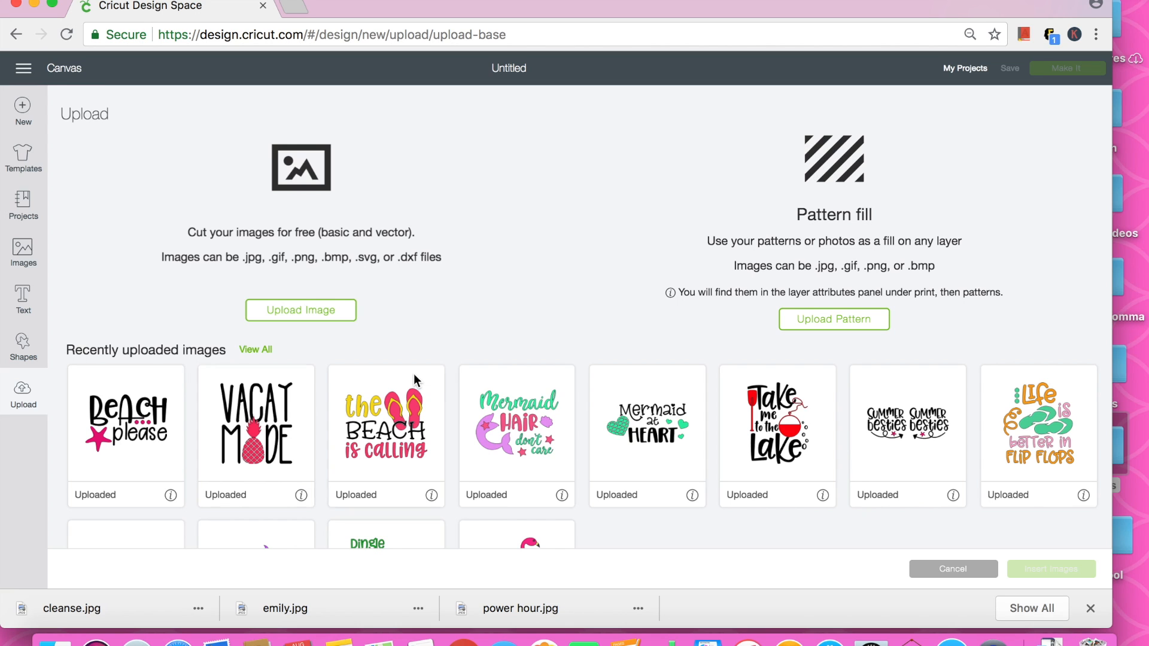
scroll(494, 329, "down", 3)
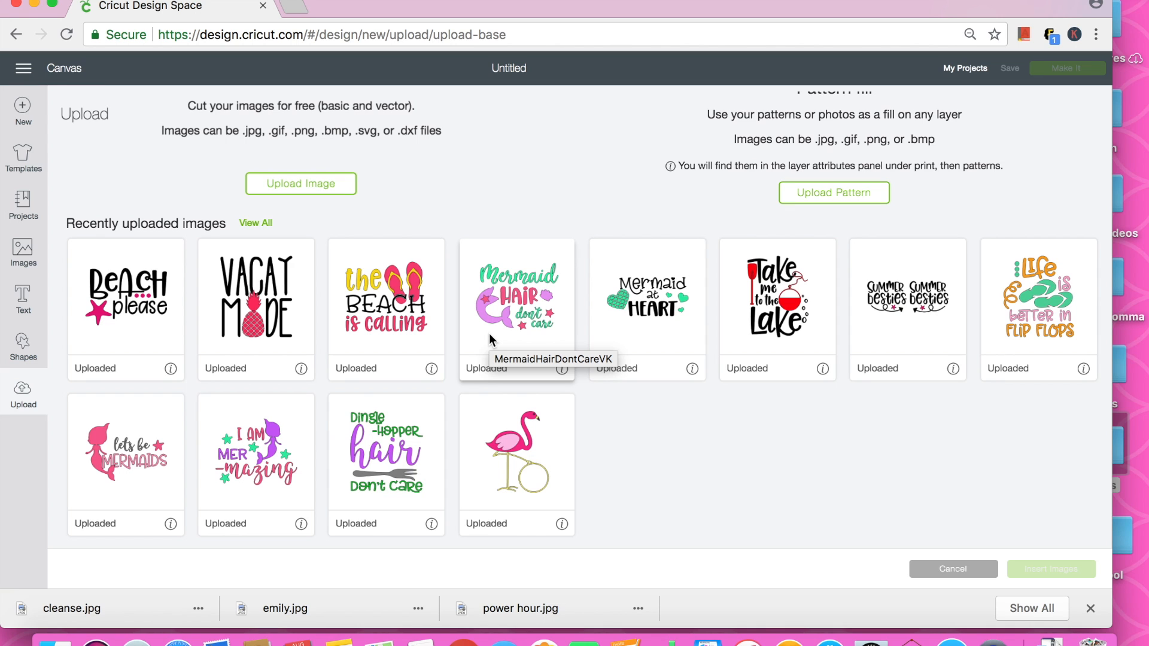
scroll(616, 332, "up", 3)
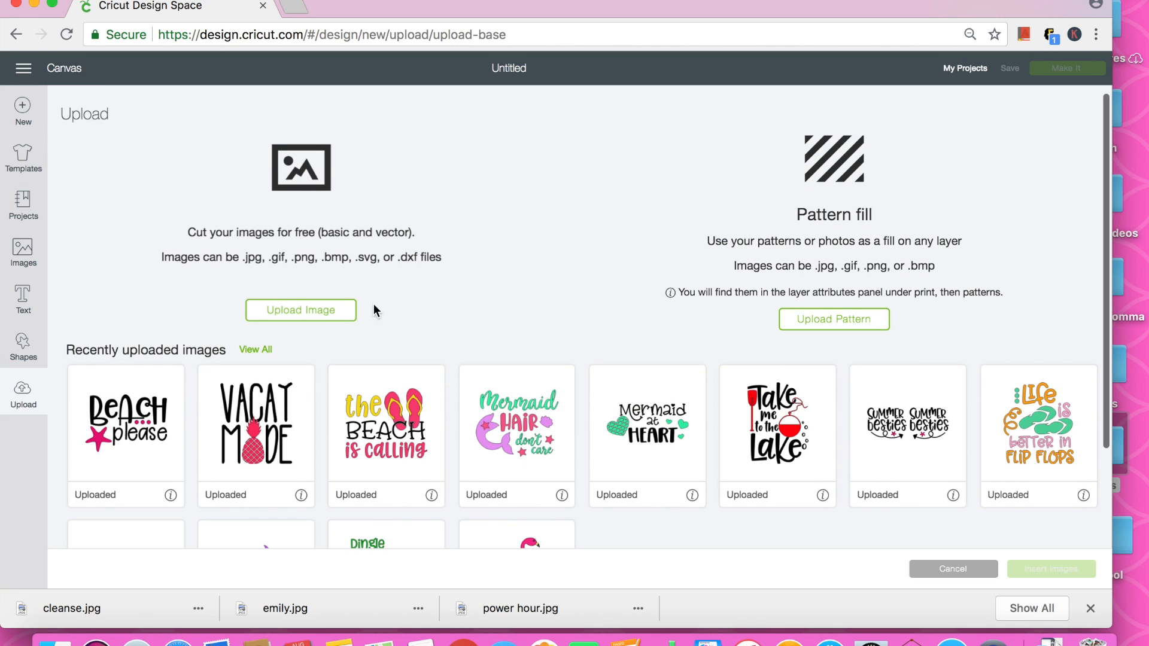
- Search Google for "unicorna" in a new browser tab
left_click(293, 6)
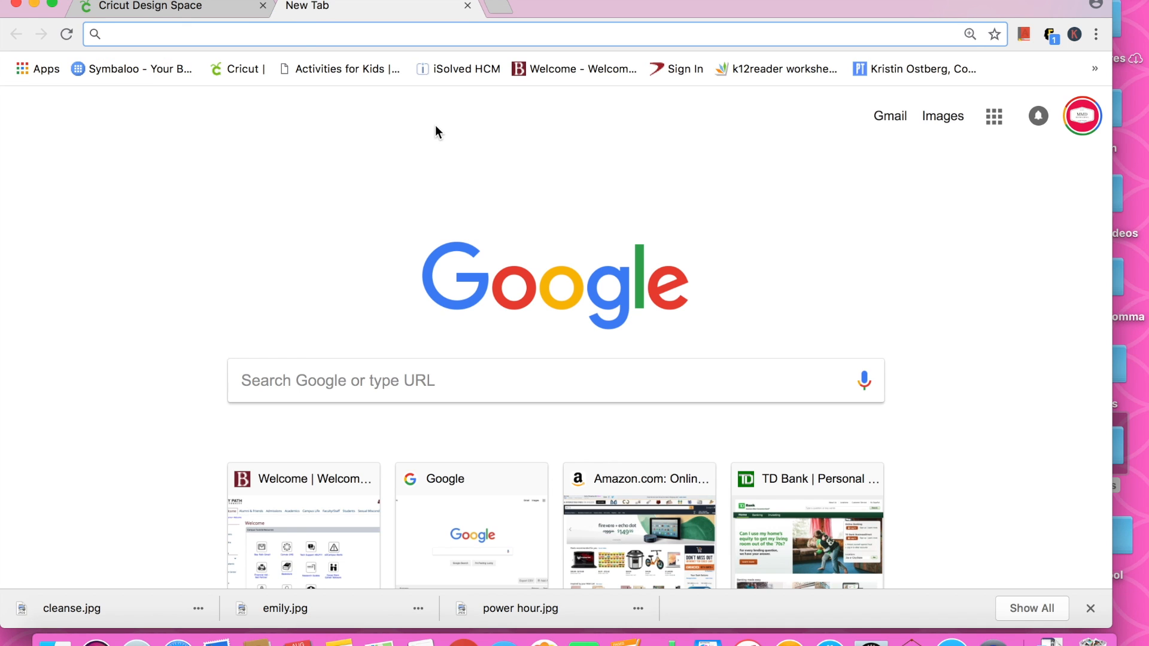
left_click(390, 377)
type("unicro")
key("BackSpace")
key("BackSpace")
key("BackSpace")
type("corna")
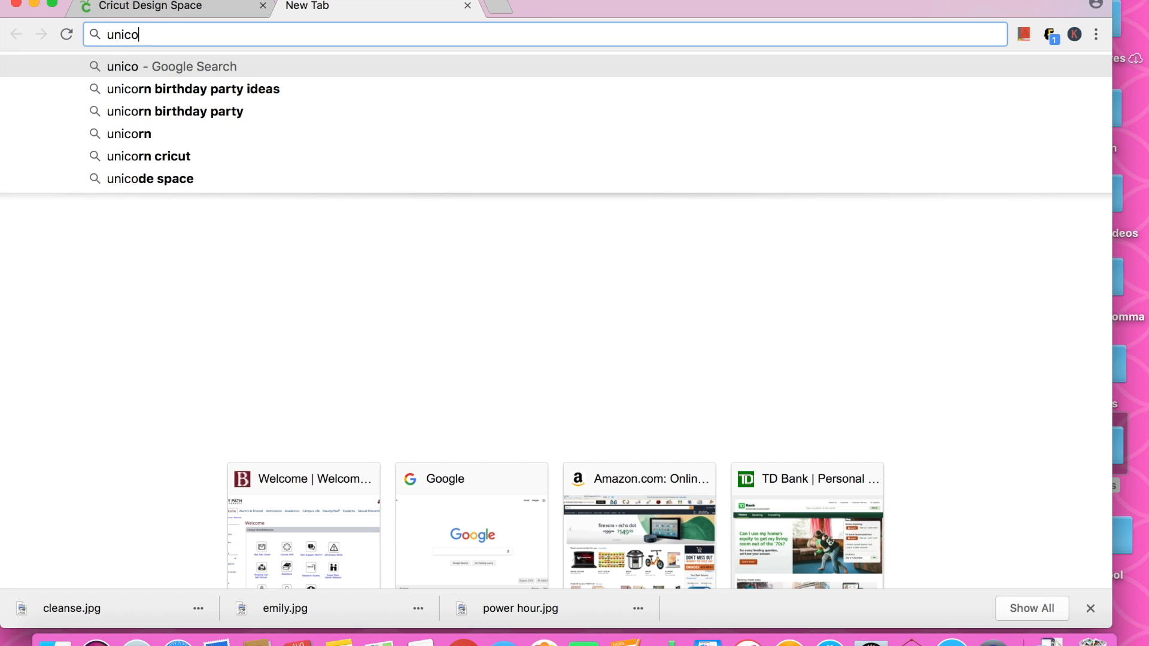
key("Return")
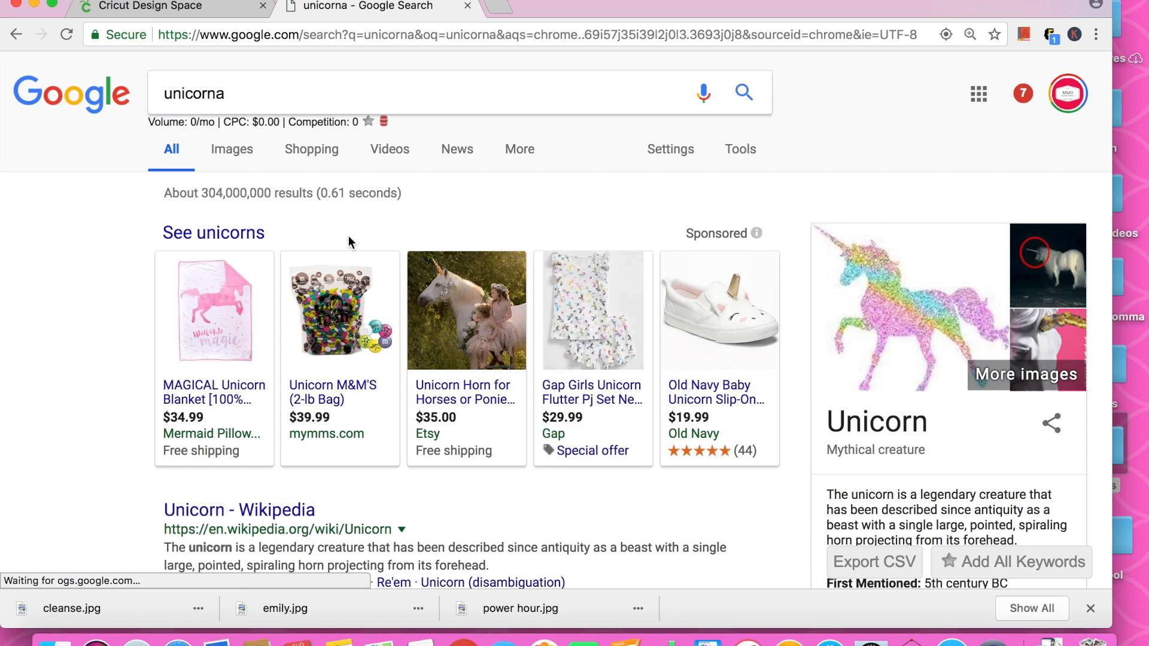
- Find the rainbow glitter unicorn in the Google image results and save it to the Desktop as the JPEG image unicorncandyland
left_click(231, 157)
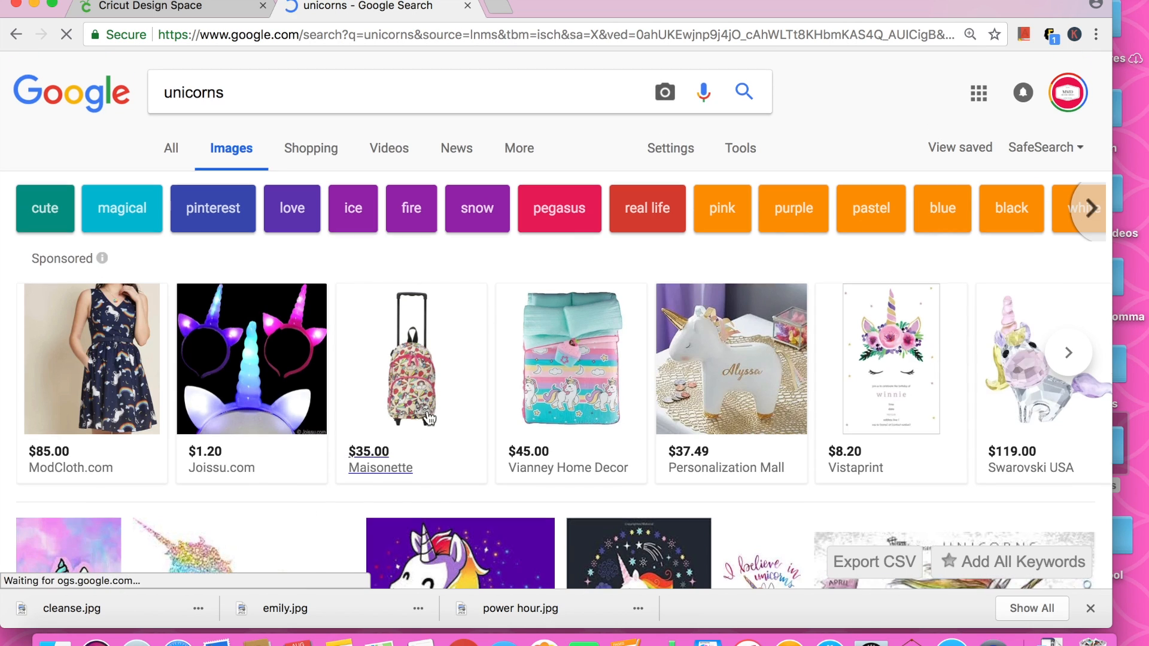
scroll(335, 333, "down", 7)
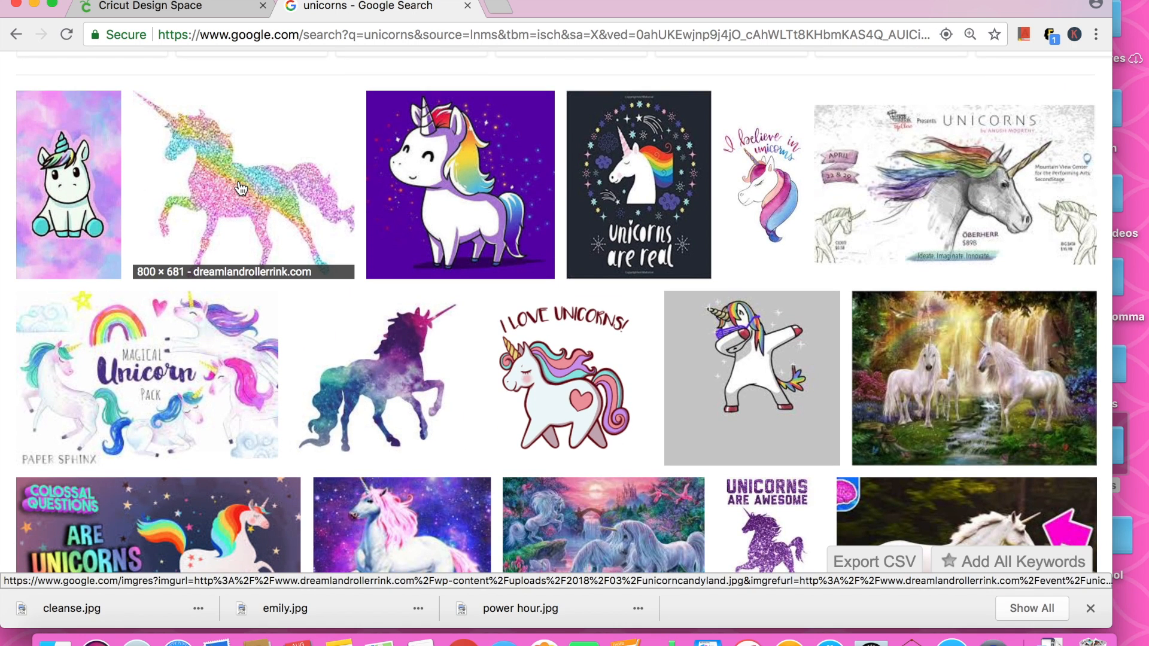
left_click(241, 188)
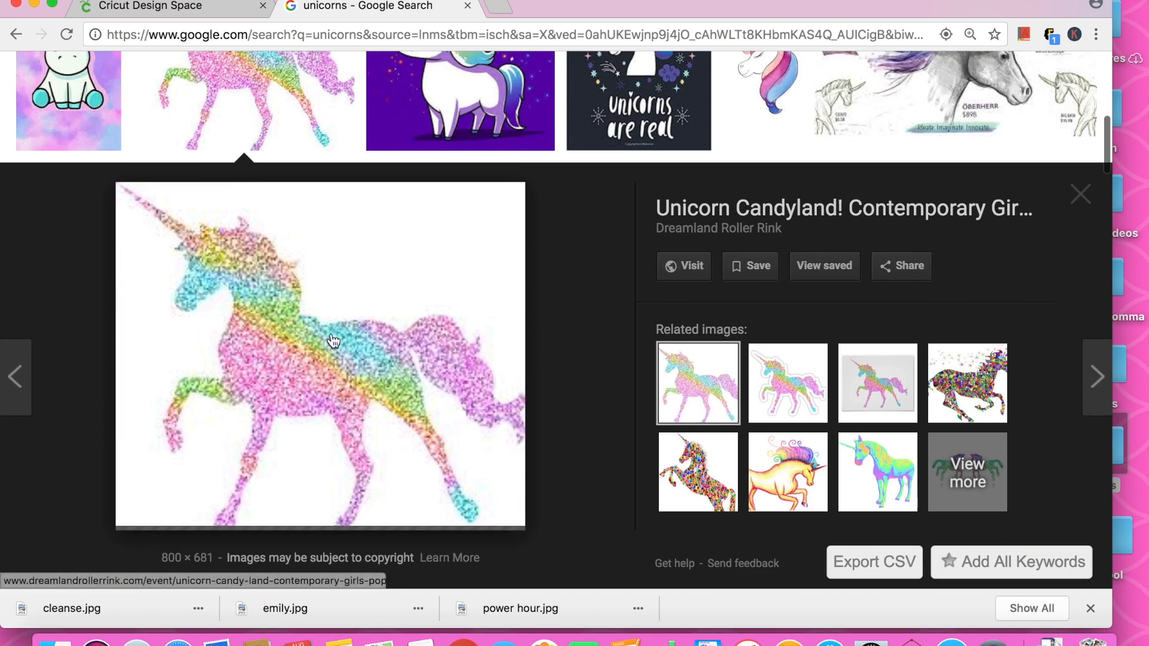
right_click(382, 335)
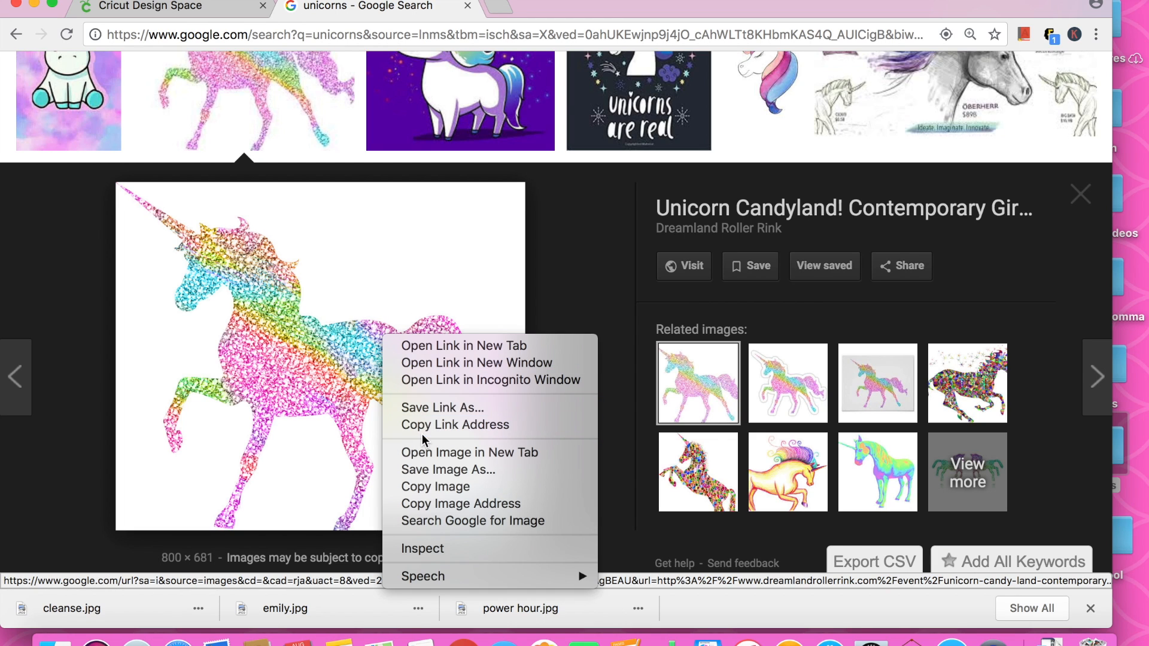
left_click(422, 469)
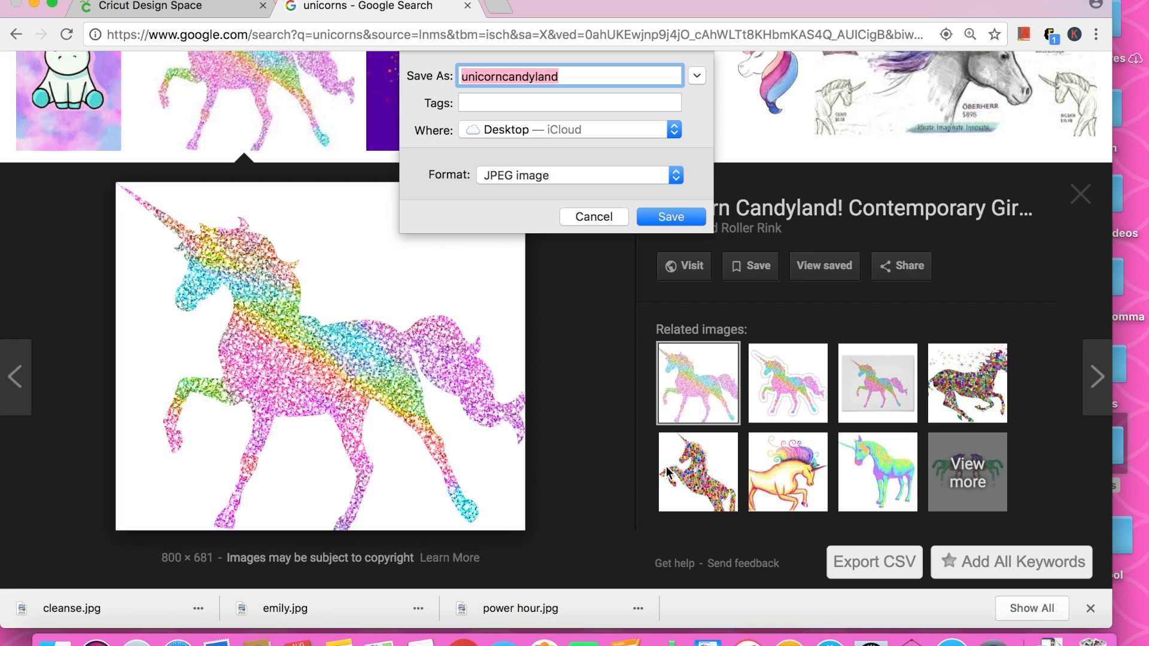
left_click(661, 216)
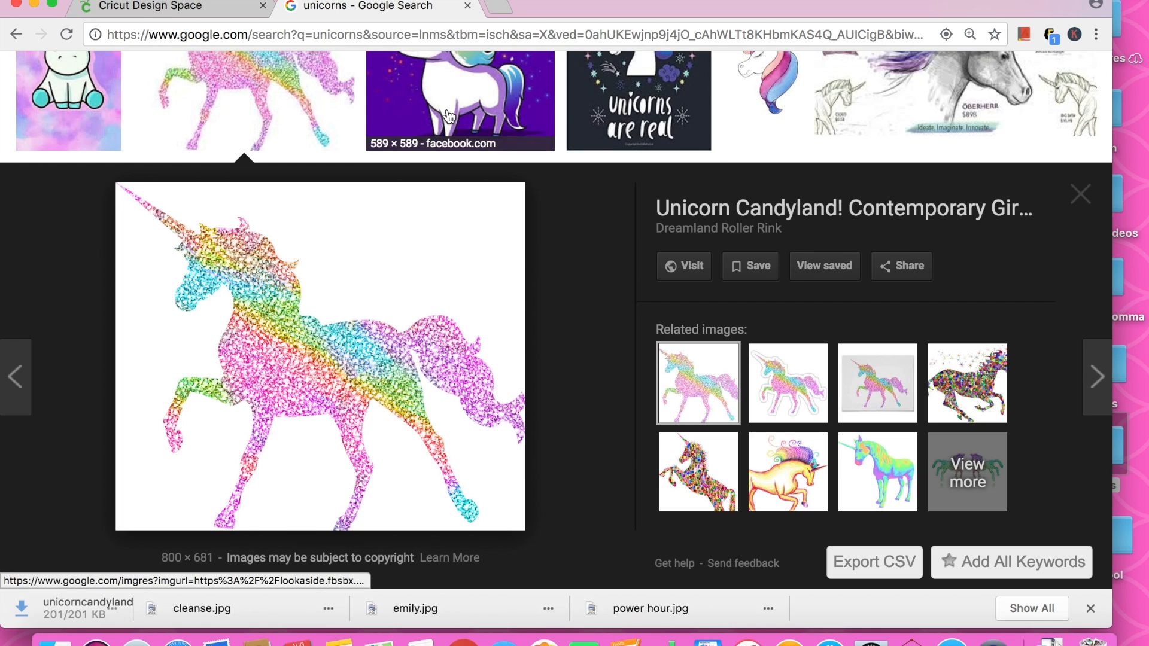
- Return to Cricut Design Space and load unicorncandyland.jpg from the Desktop as an image upload
left_click(207, 18)
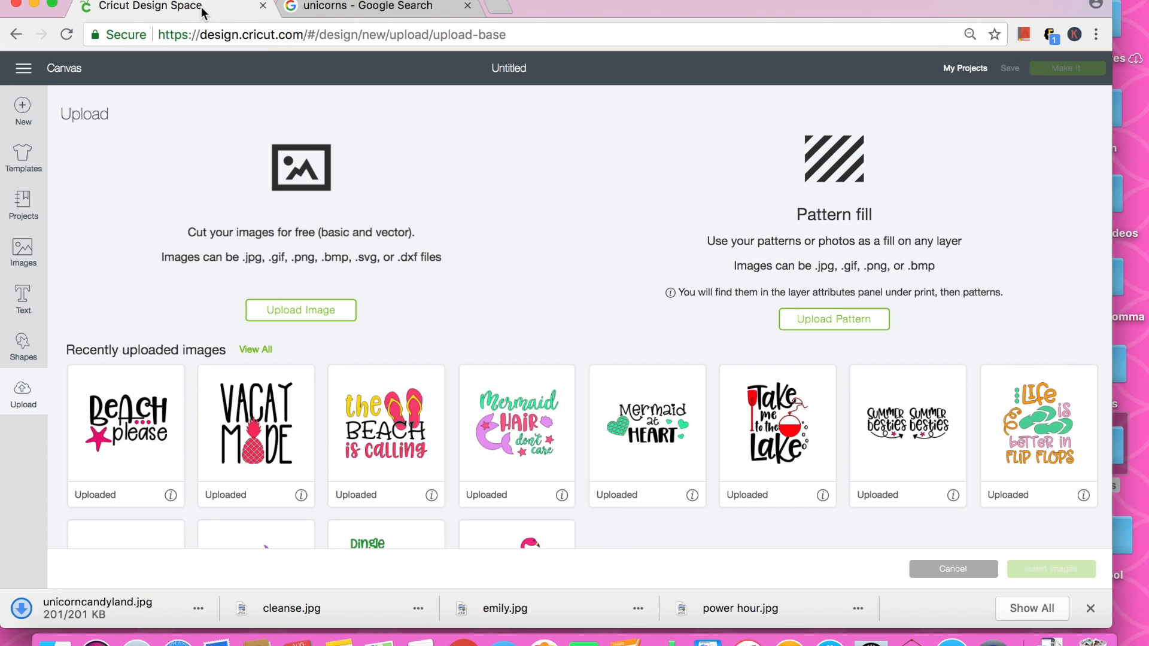
scroll(469, 265, "down", 3)
left_click(333, 190)
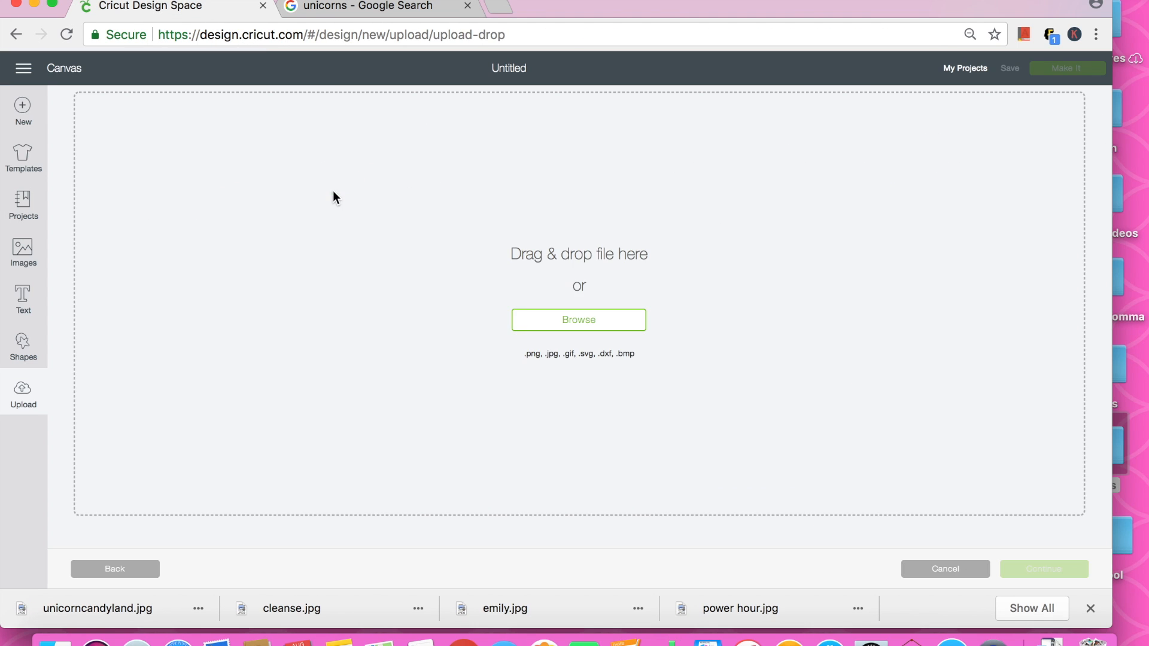
left_click(571, 326)
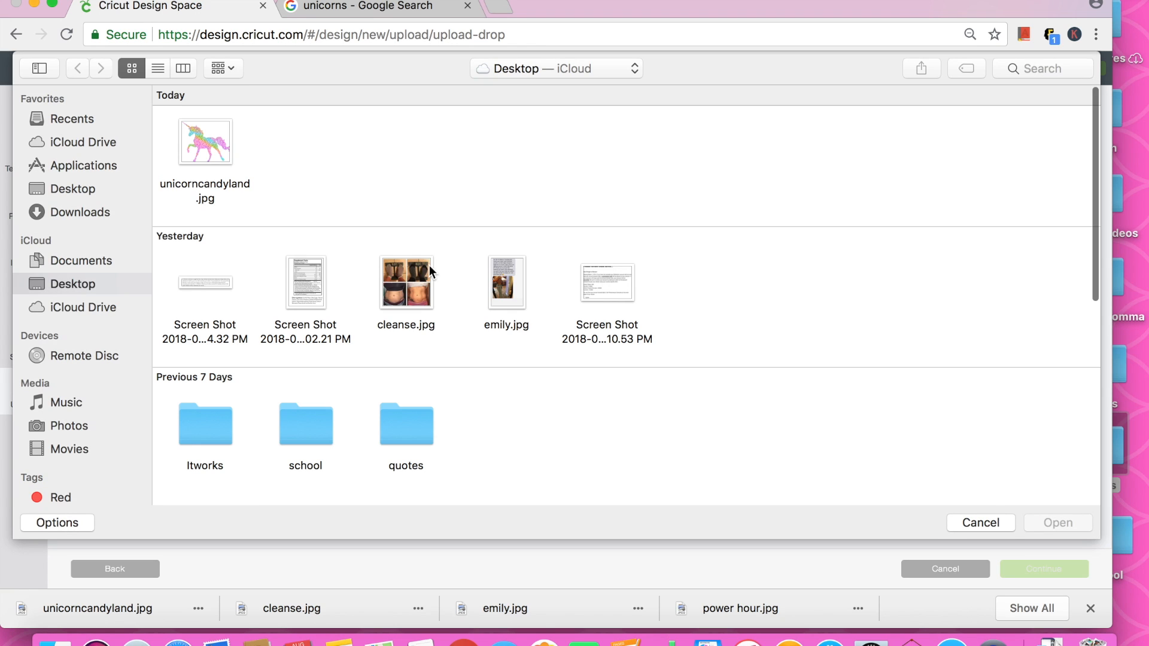
left_click(197, 149)
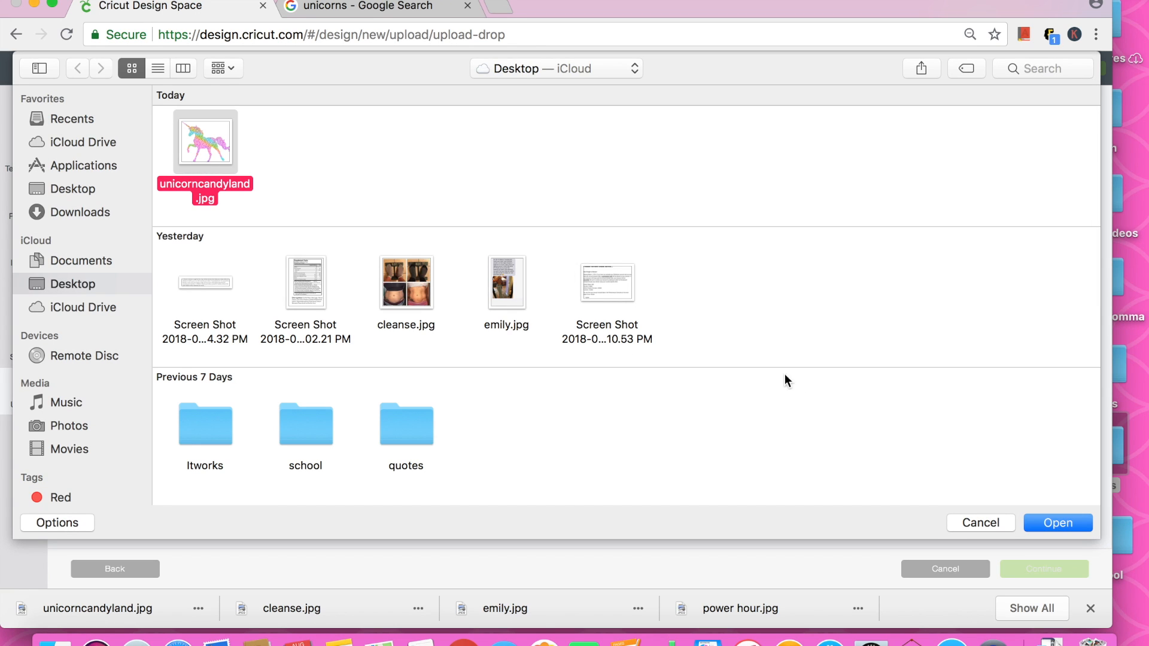
left_click(1045, 522)
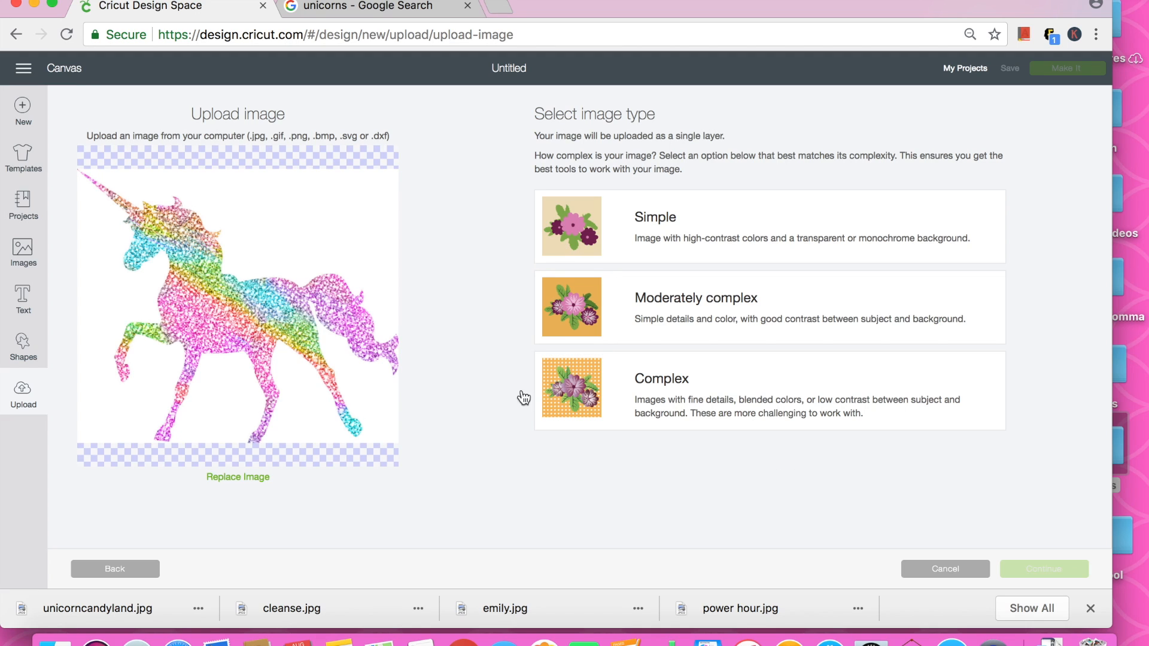
- Classify the unicorn upload as a Simple image and erase the background around the unicorn
left_click(692, 234)
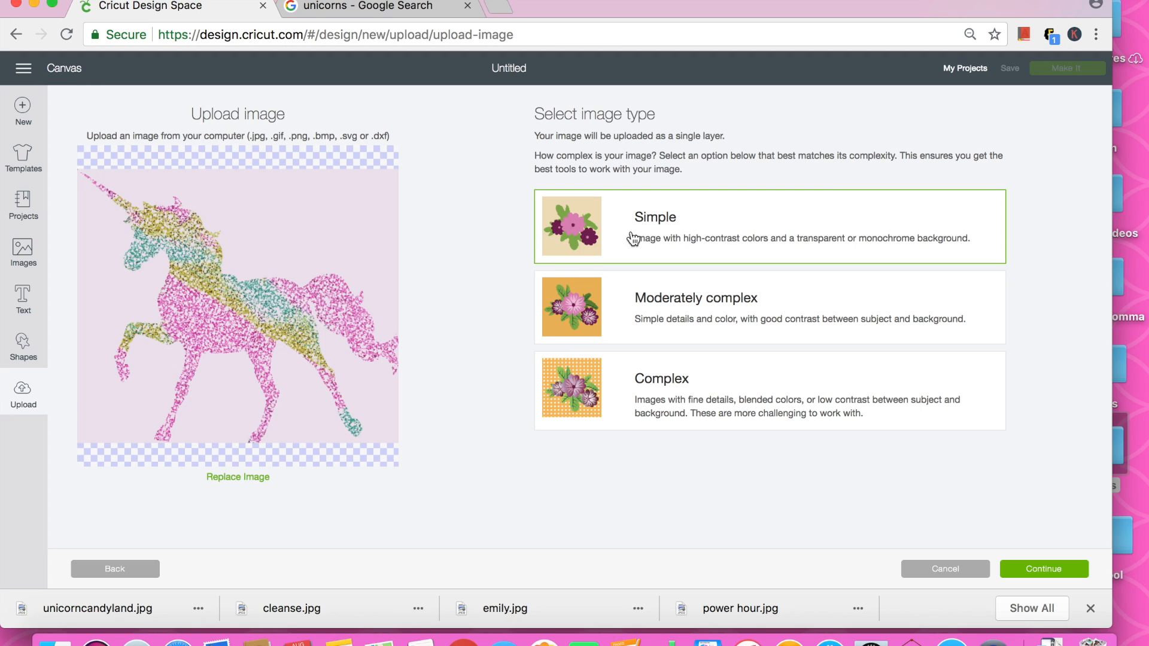
left_click(343, 241)
left_click(1030, 572)
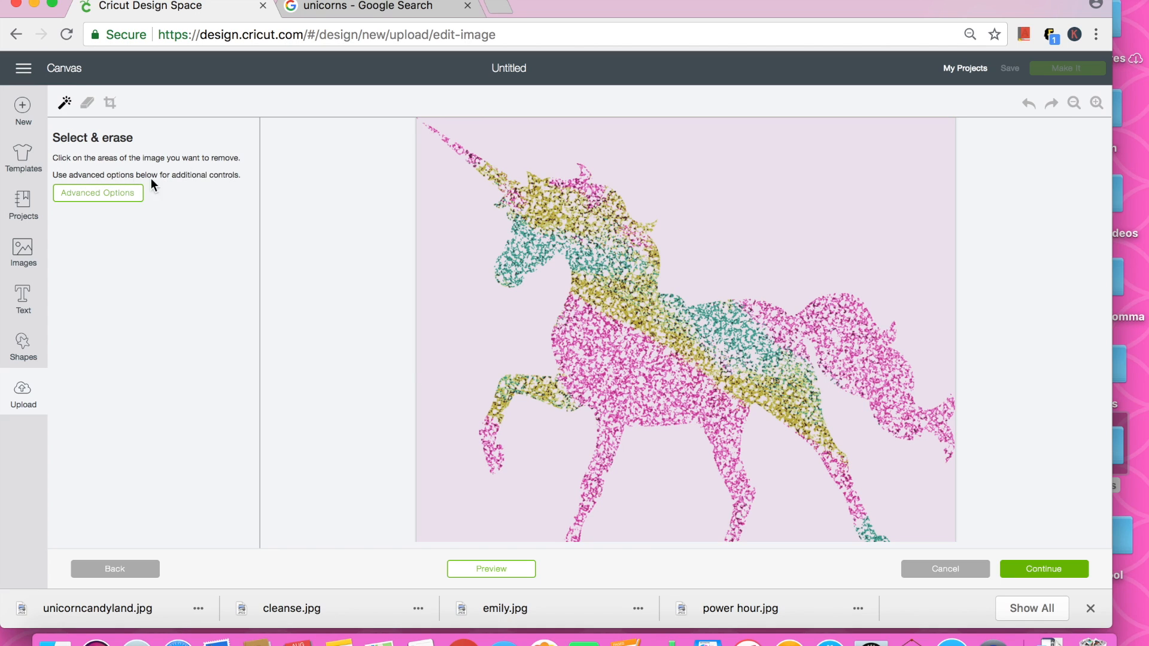
left_click(432, 303)
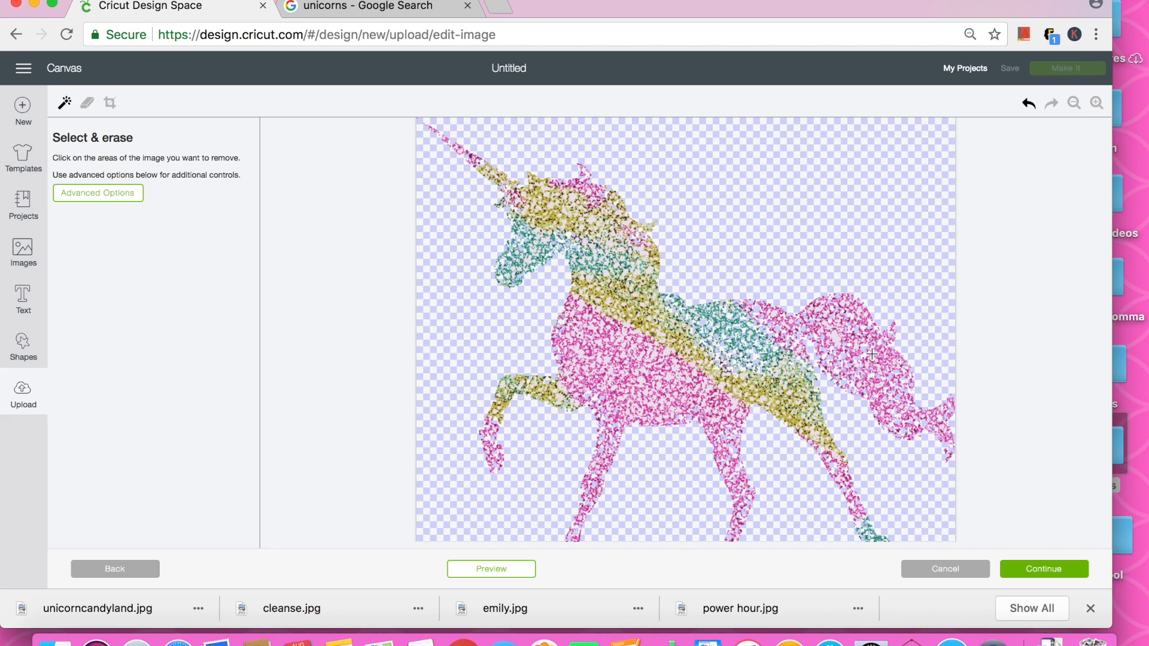
- Save the unicorn as a print then cut image named unicorncandyland and insert it on the canvas
left_click(1041, 575)
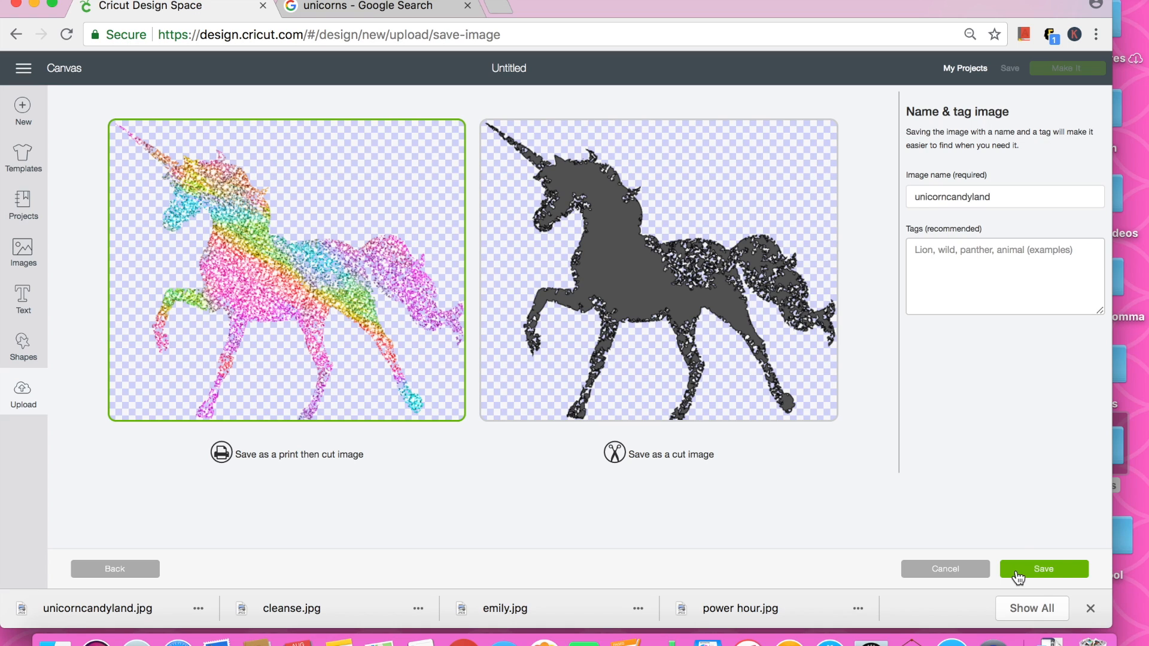
left_click(1035, 572)
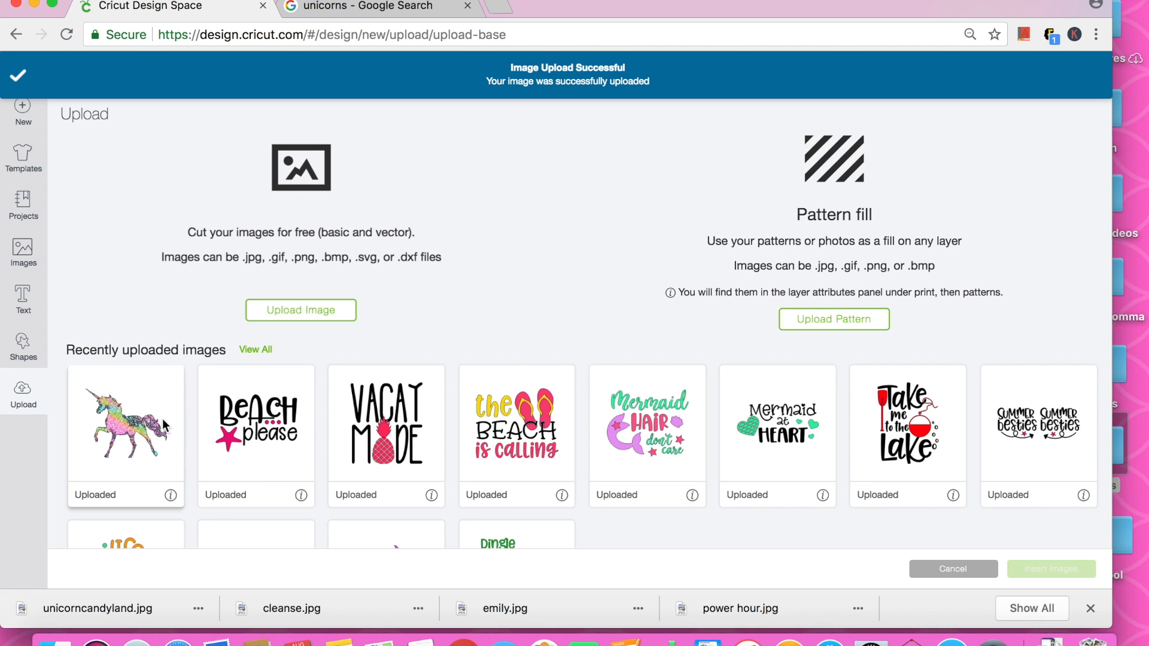
left_click(118, 427)
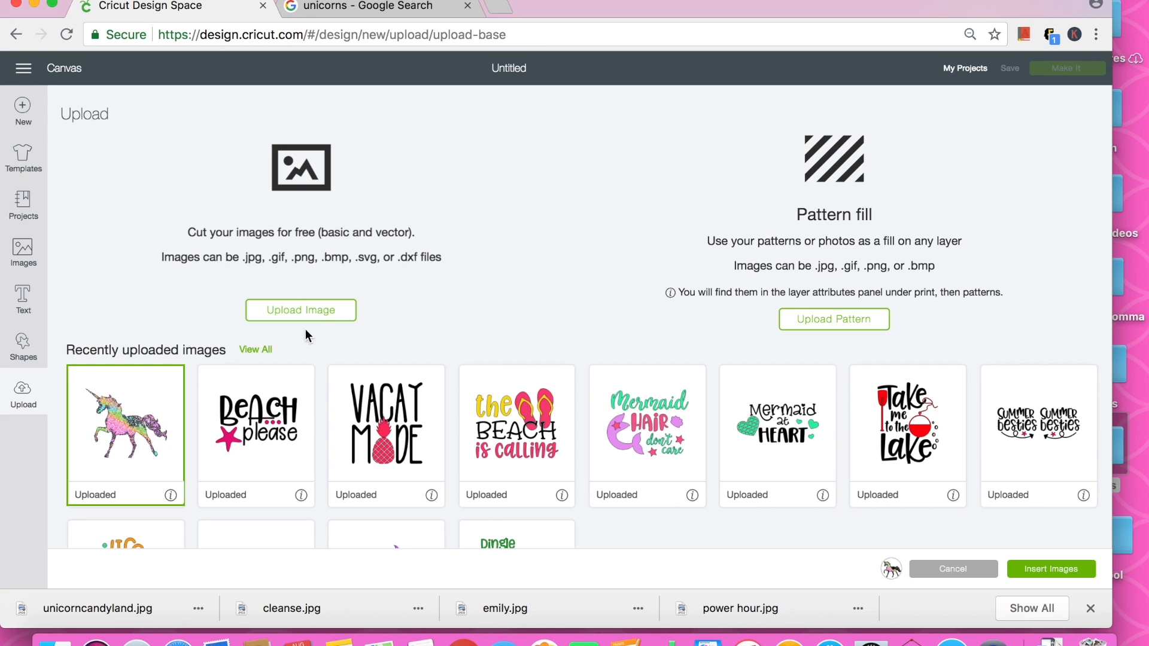
left_click(1048, 572)
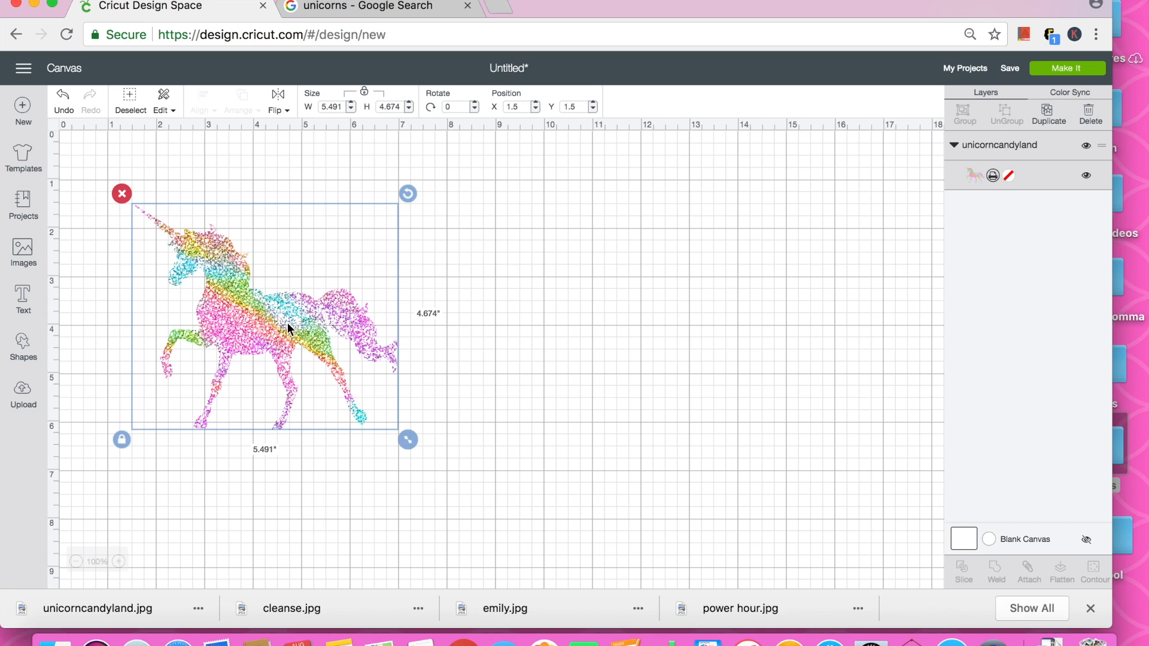
- Unlock the unicorn's proportions and stretch it freehand to about 10.98 inches wide and 10.51 inches high
left_click(122, 440)
left_click_drag(408, 441, 465, 561)
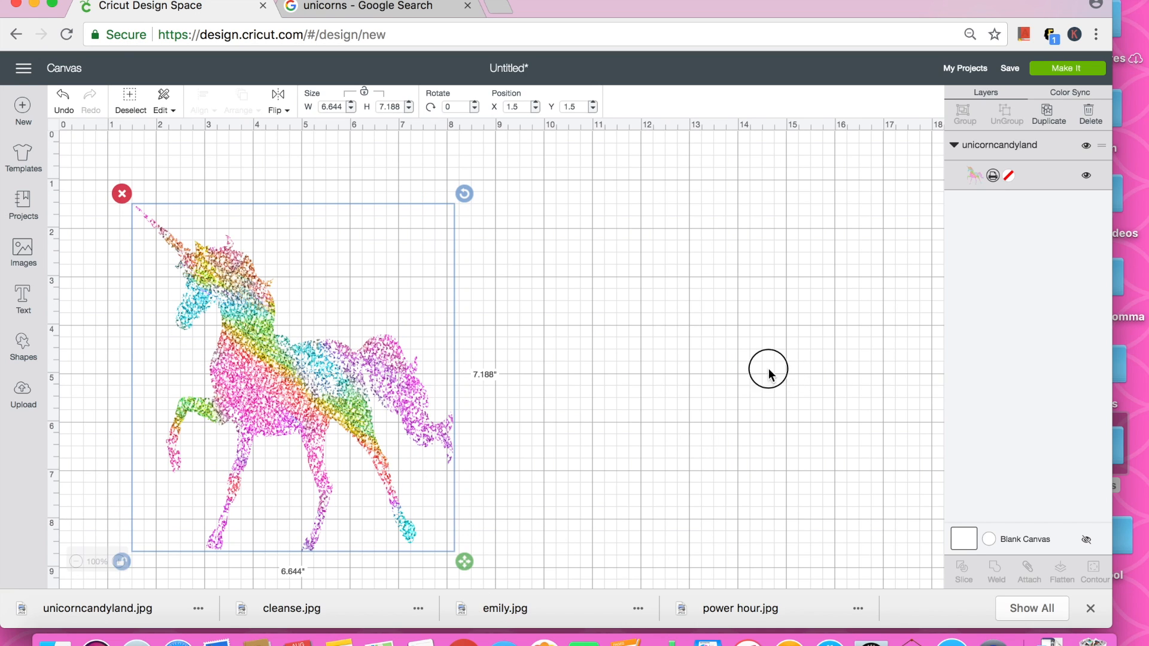
left_click_drag(464, 561, 469, 585)
scroll(394, 413, "down", 5)
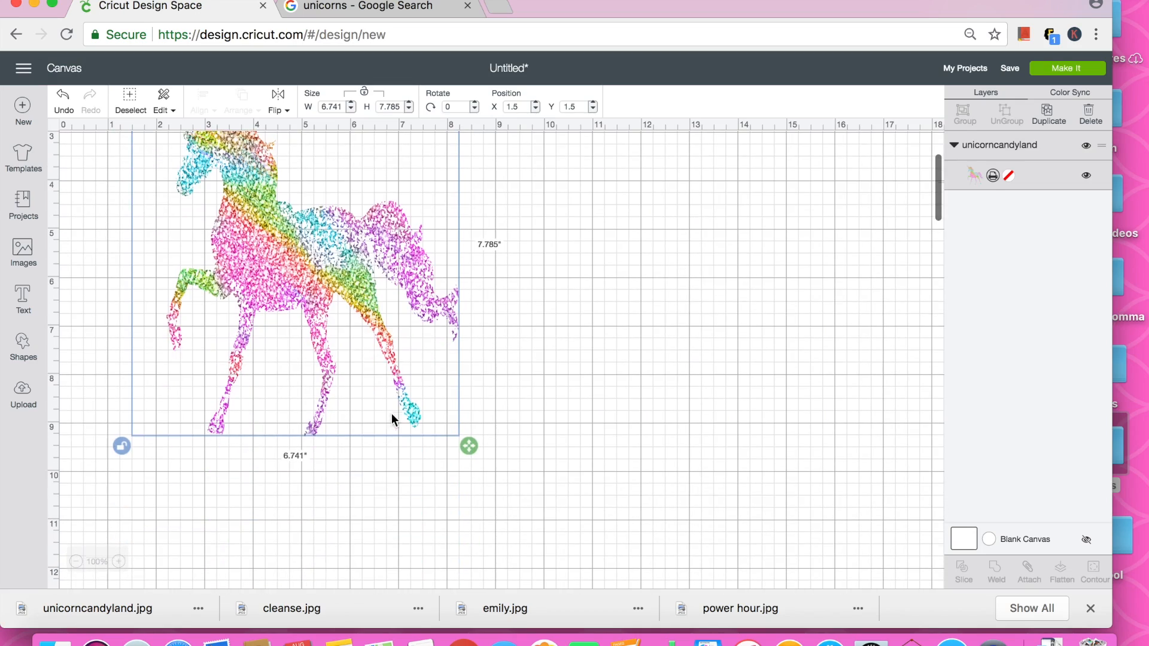
left_click_drag(460, 447, 673, 578)
scroll(535, 386, "up", 3)
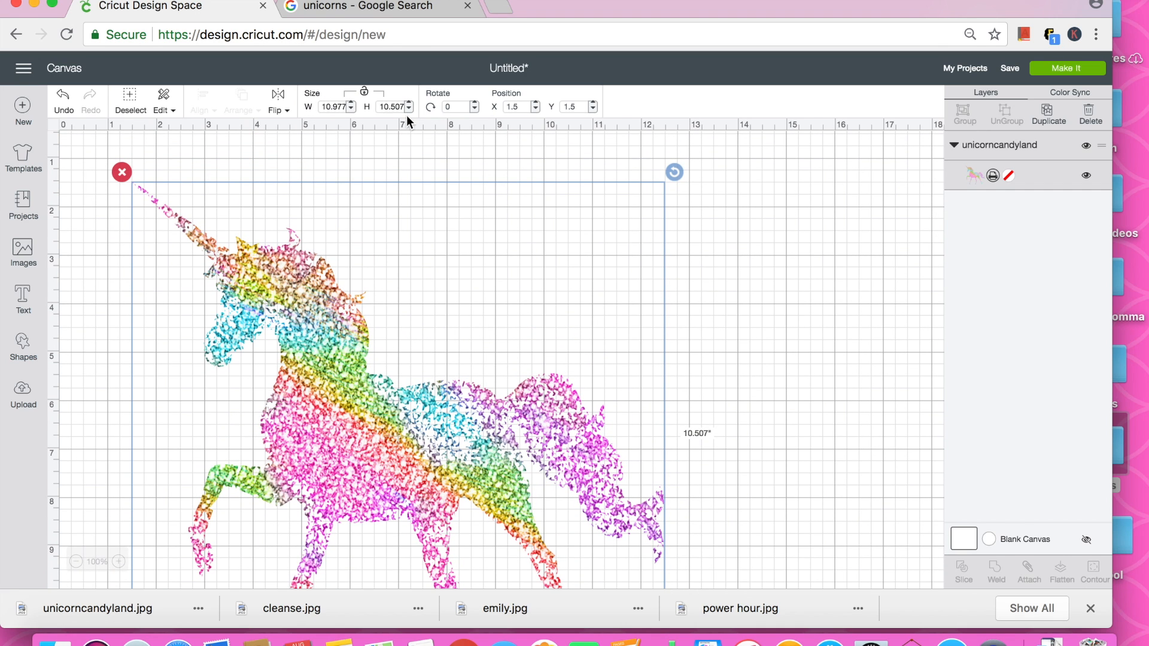
- Try to set the unicorn's width and height to 7 inches each
double_click(344, 107)
type("7")
left_click(390, 107)
double_click(390, 108)
type("7")
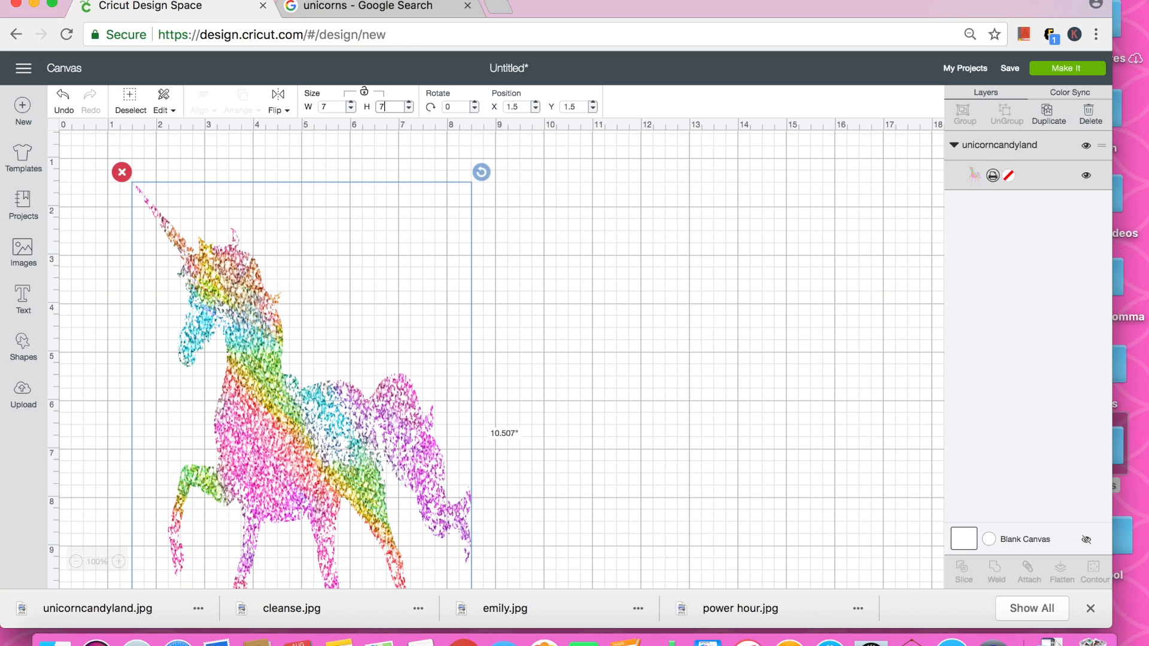
left_click(568, 260)
- Resize the unicorn freehand to about 6.92 inches wide and 7.84 inches high
scroll(420, 277, "down", 5)
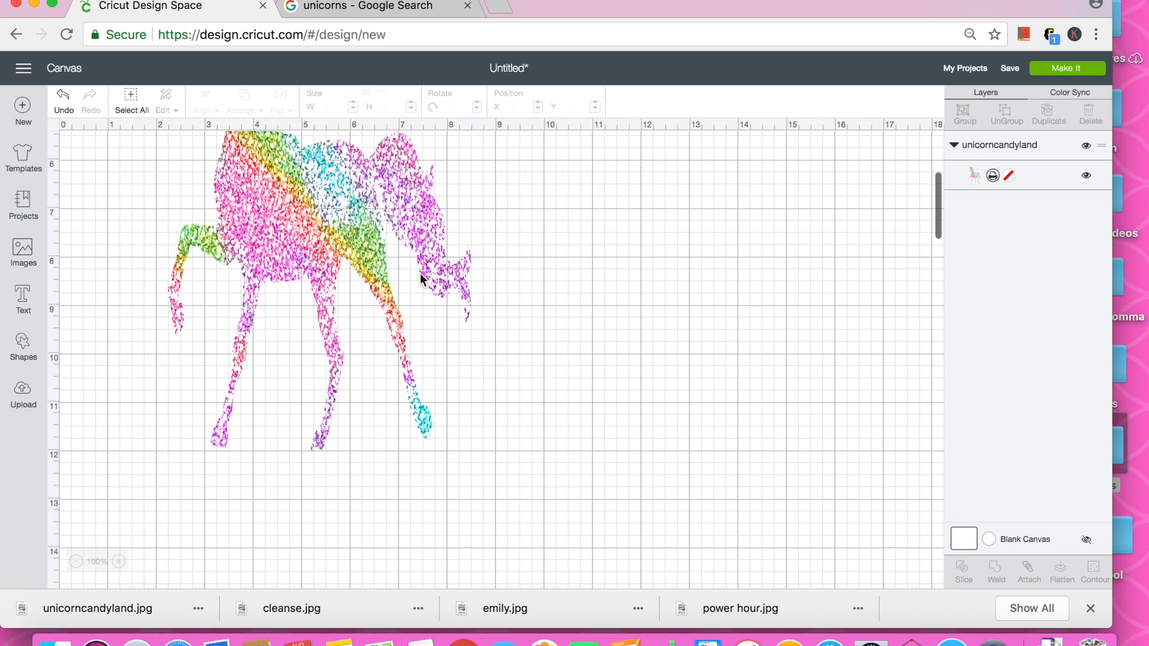
left_click(430, 428)
left_click_drag(479, 461, 473, 311)
scroll(477, 330, "up", 5)
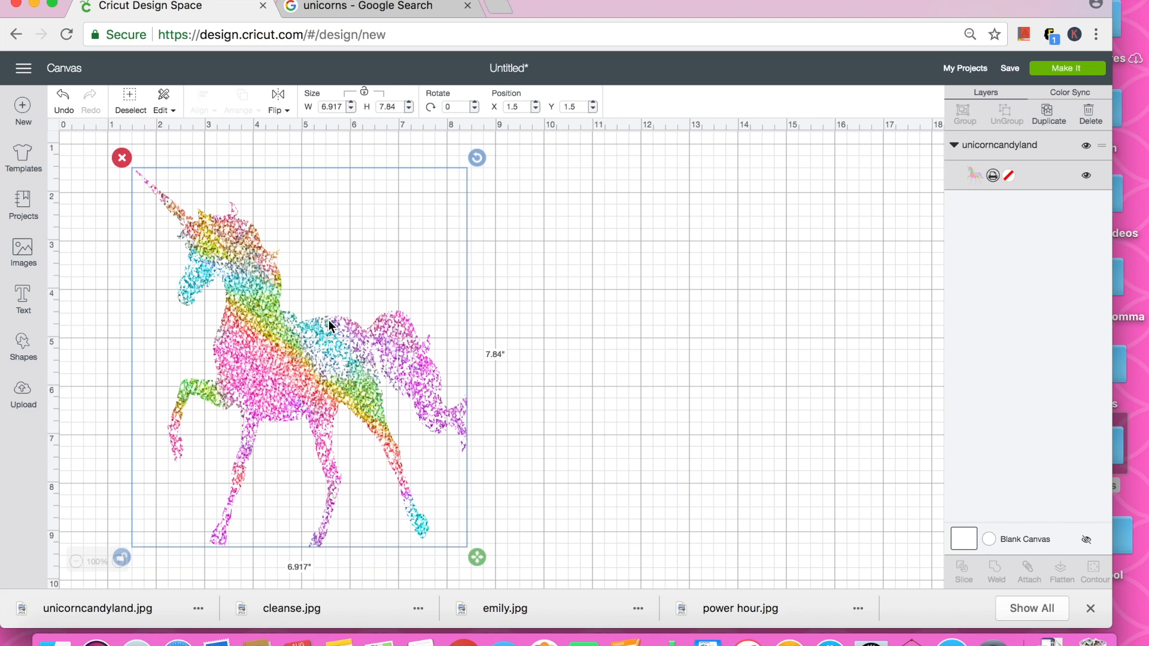
- Try to send the project with the enlarged unicorn to mat preparation
scroll(328, 320, "down", 3)
scroll(328, 320, "up", 2)
scroll(329, 321, "up", 1)
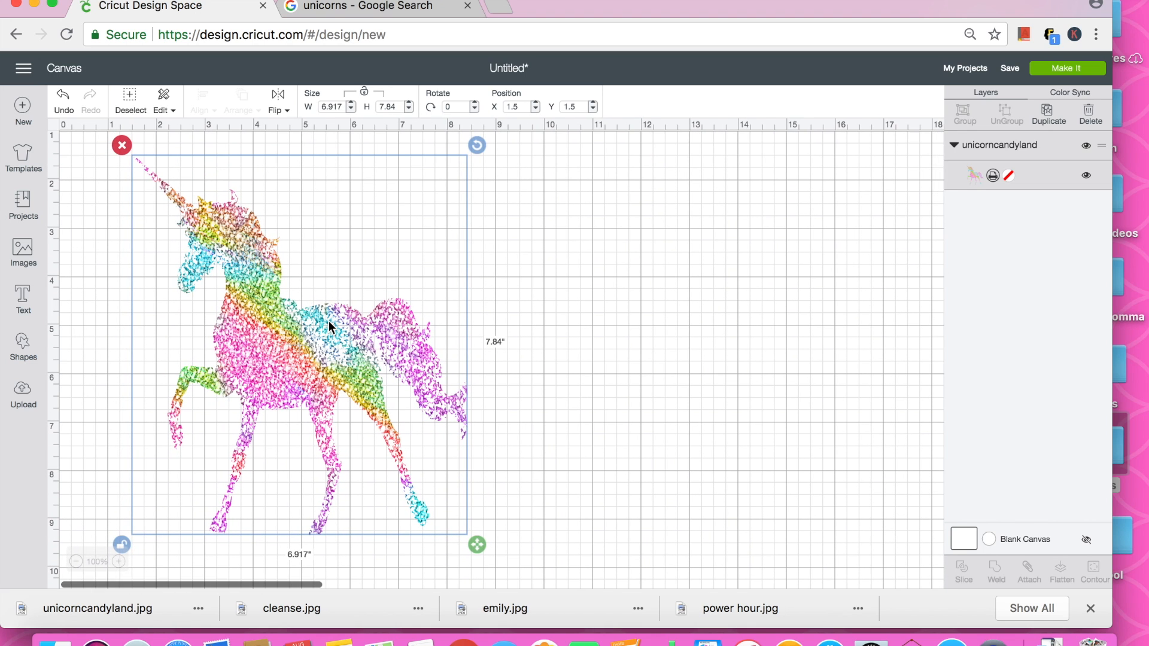
left_click(1078, 70)
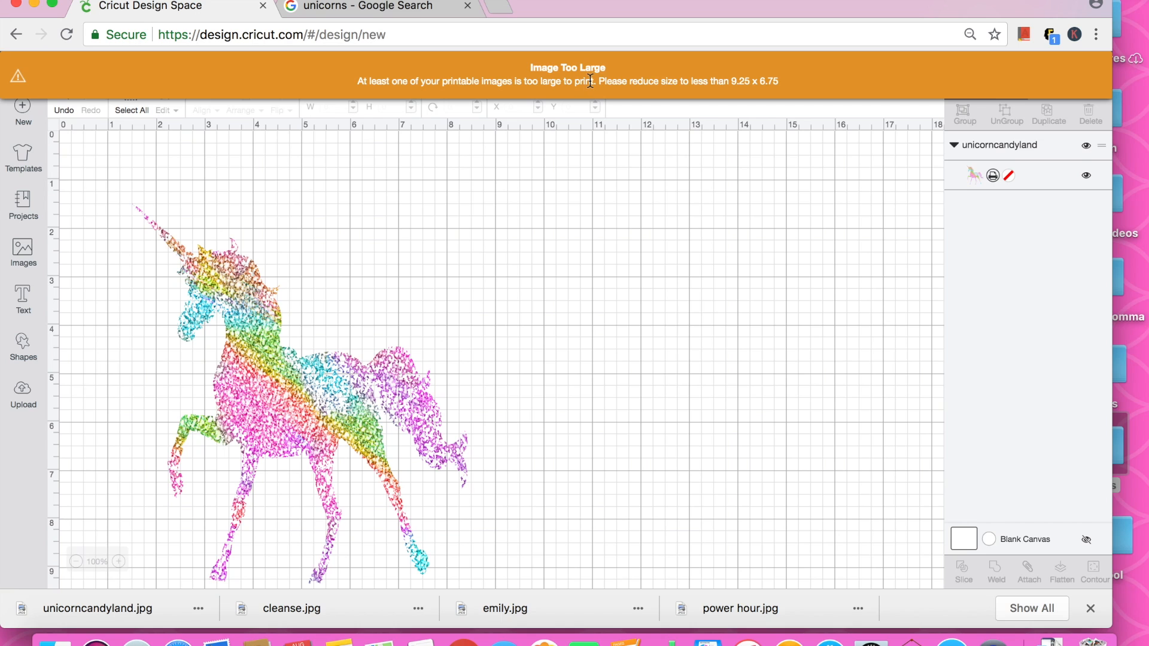
- Shrink the unicorn freehand to about 3.65 inches wide and 3.45 inches high, and take the project through mat preparation to the print stage
left_click(321, 441)
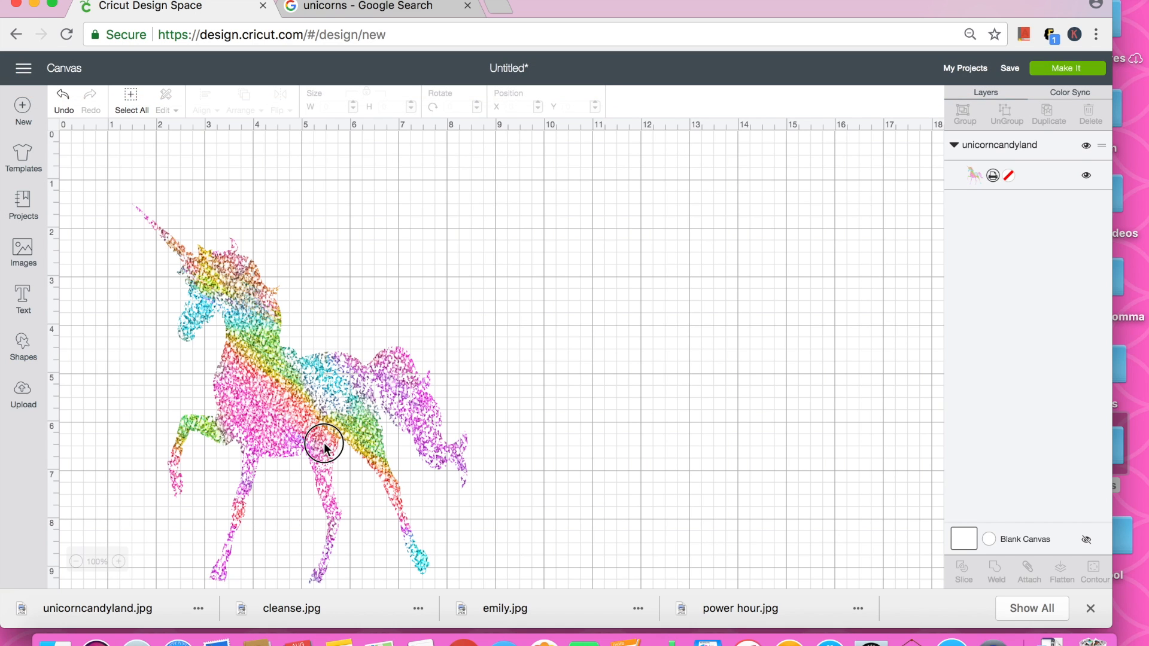
left_click_drag(478, 586, 321, 380)
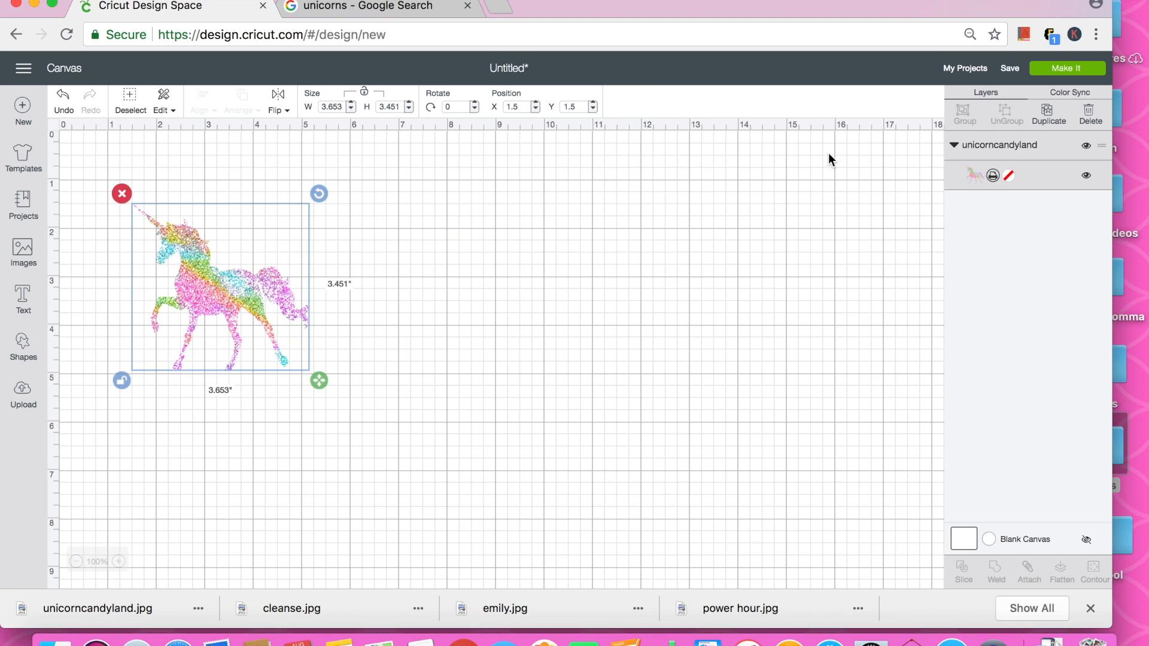
left_click(1074, 69)
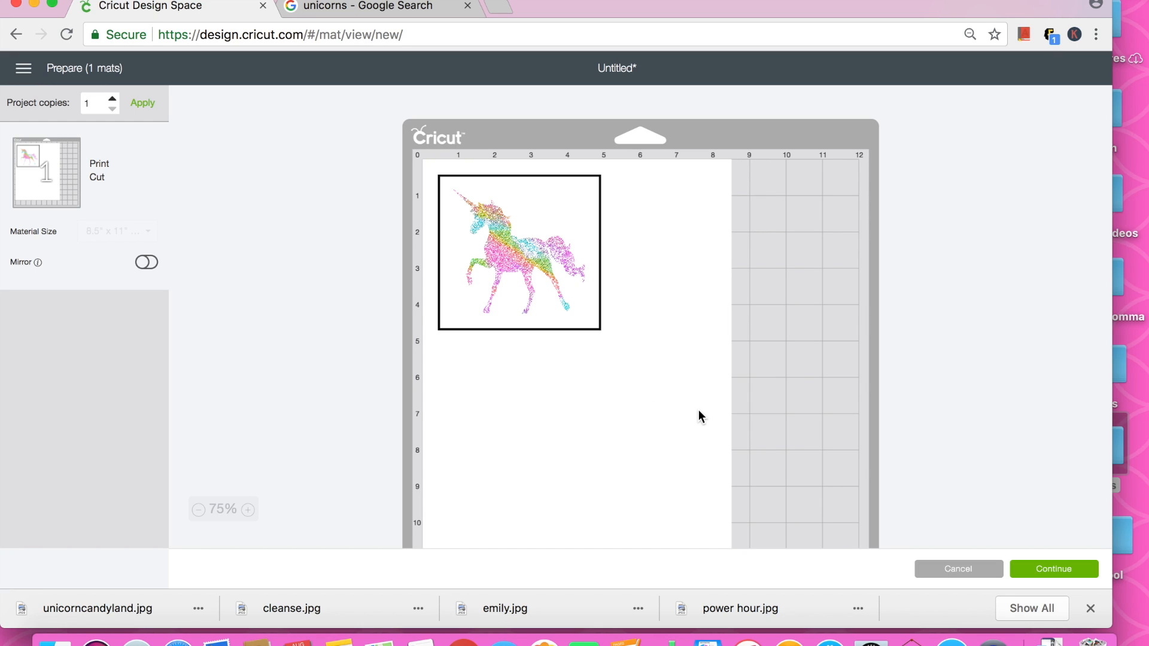
left_click(1048, 575)
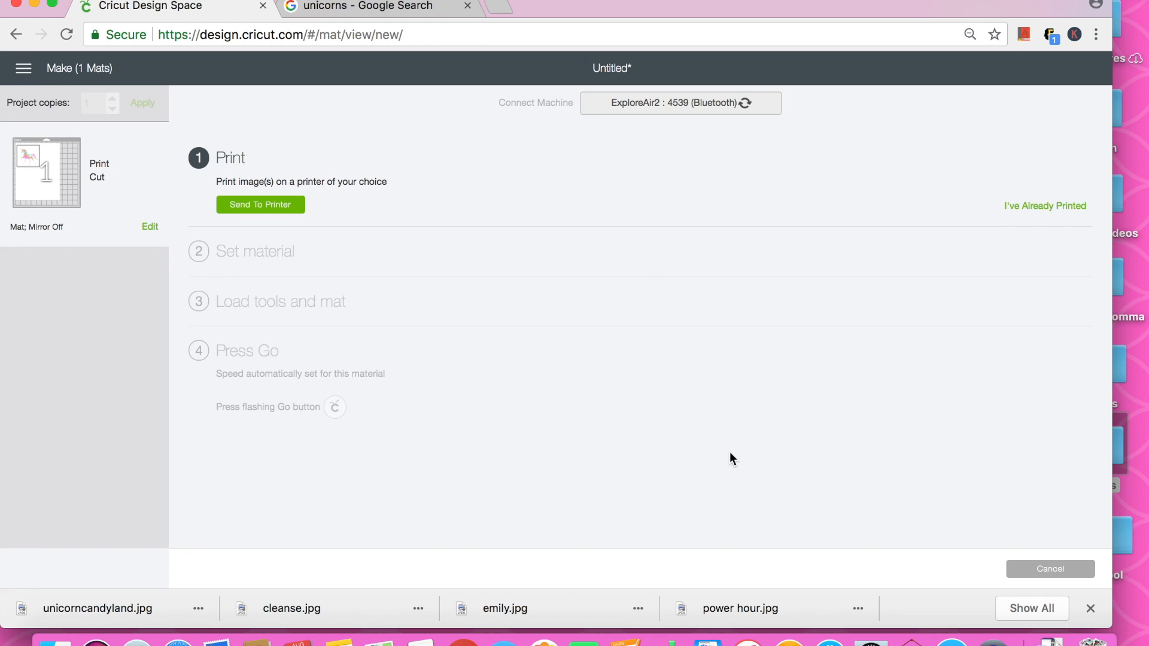